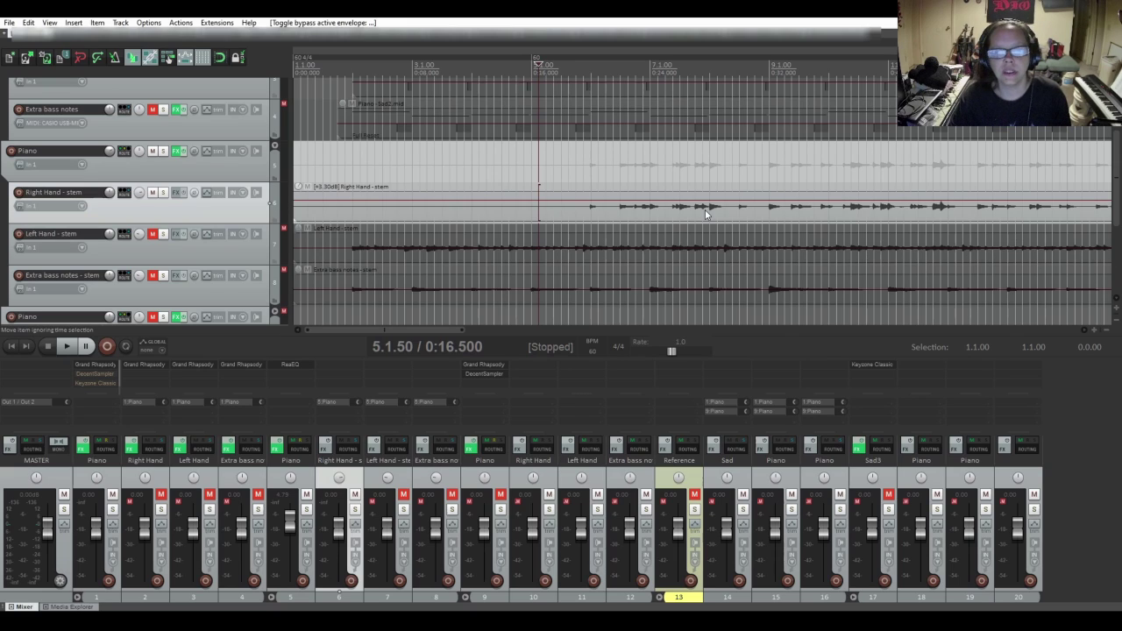
- Make the Volume envelope visible and armed on the Right Hand - stem track
click(207, 193)
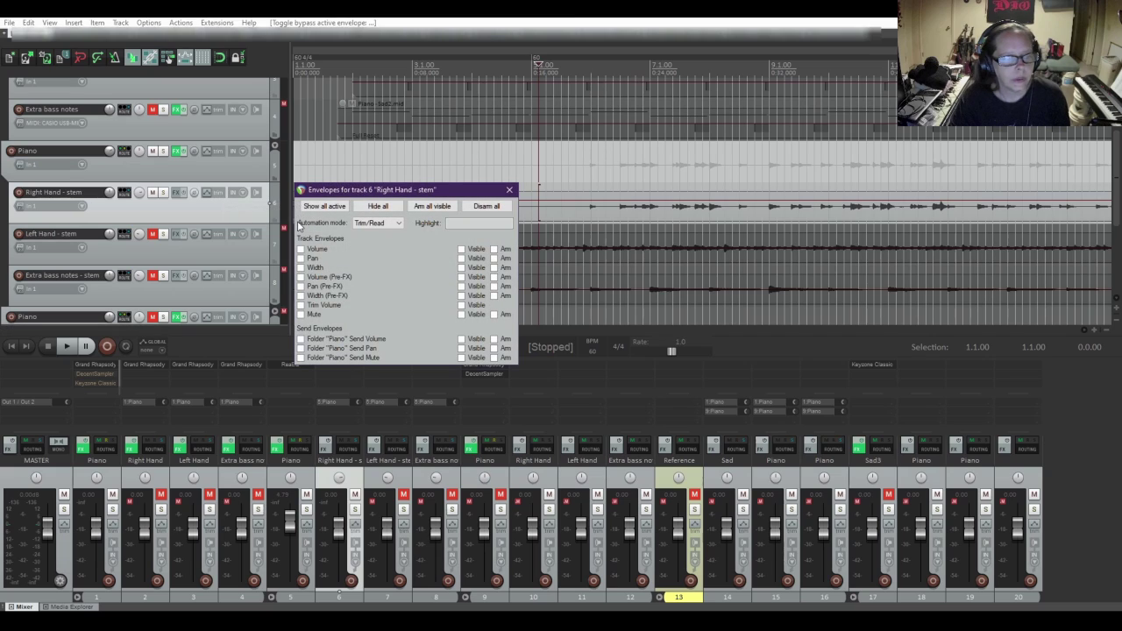
click(300, 249)
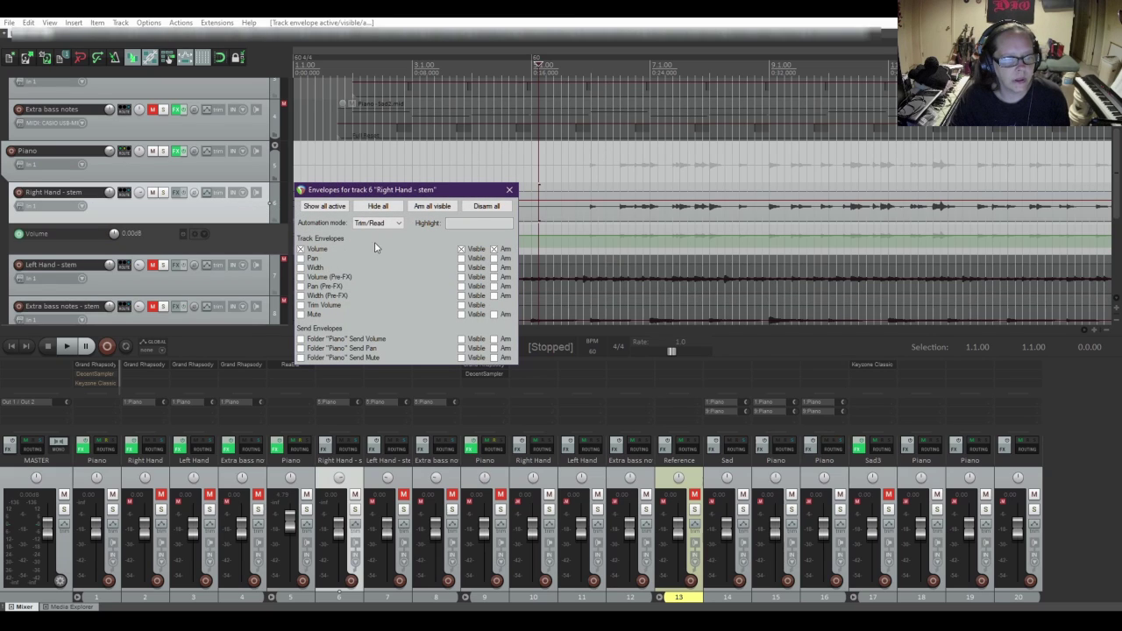
click(508, 189)
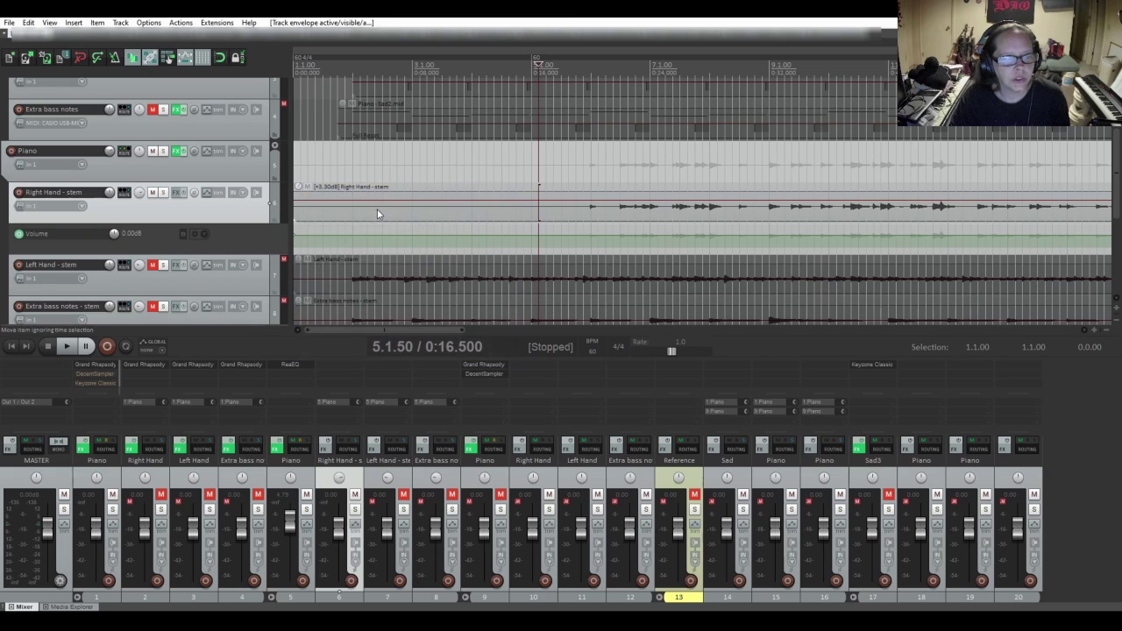
- Add two test points to the Volume envelope, then undo them so the lane is empty
click(575, 238)
scroll(580, 241, up, 3)
scroll(584, 238, up, 2)
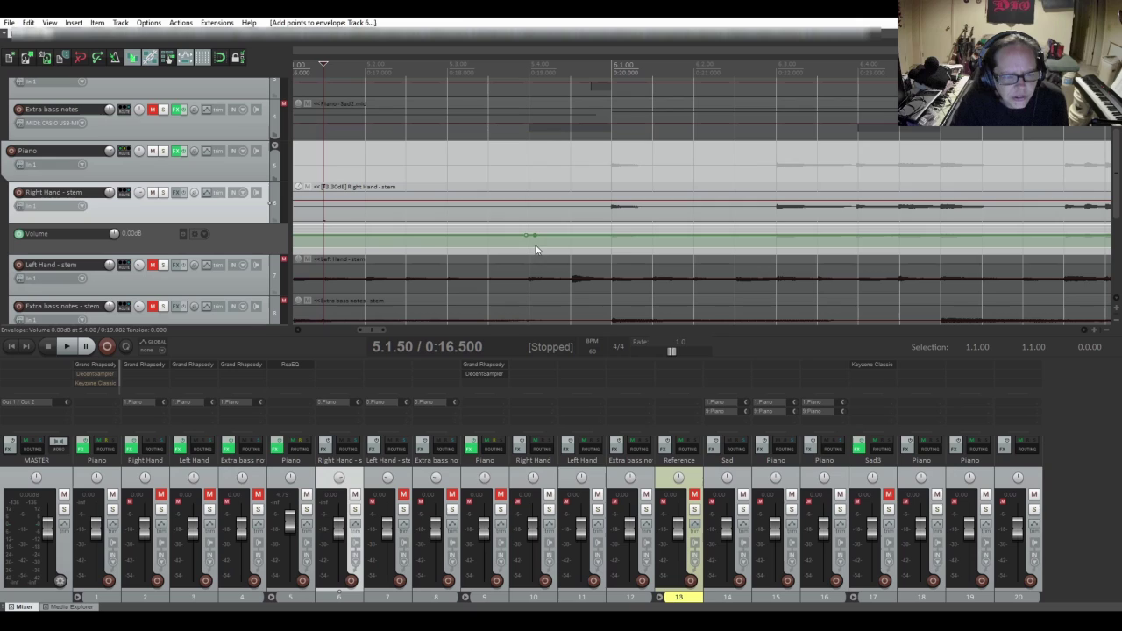
click(527, 237)
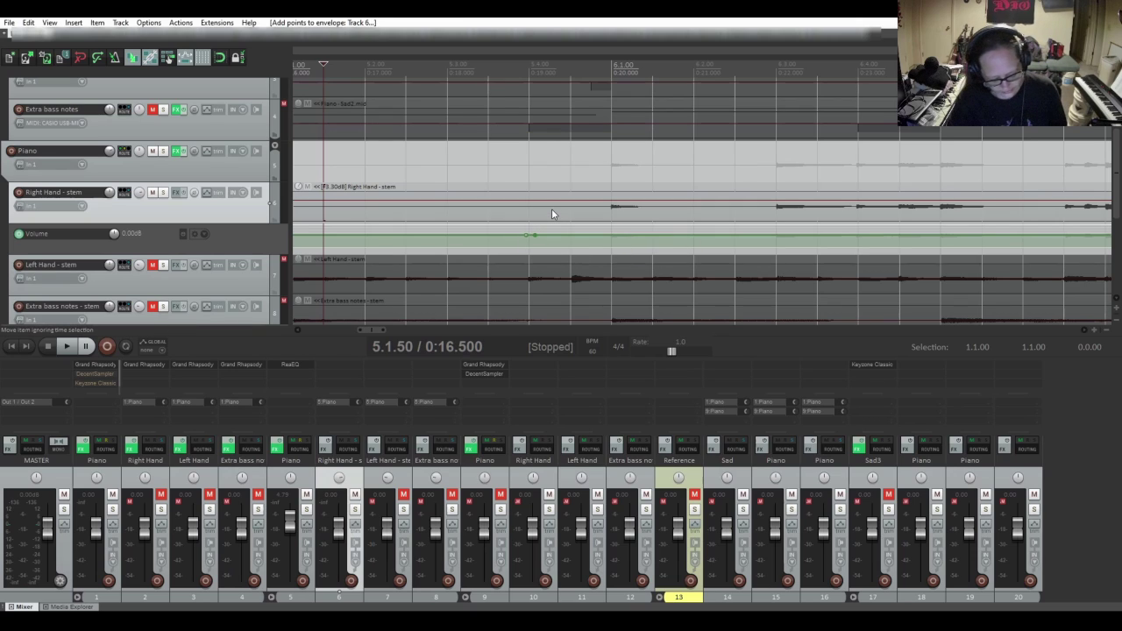
key(ctrl+z)
key(ctrl+z)
scroll(525, 201, down, 3)
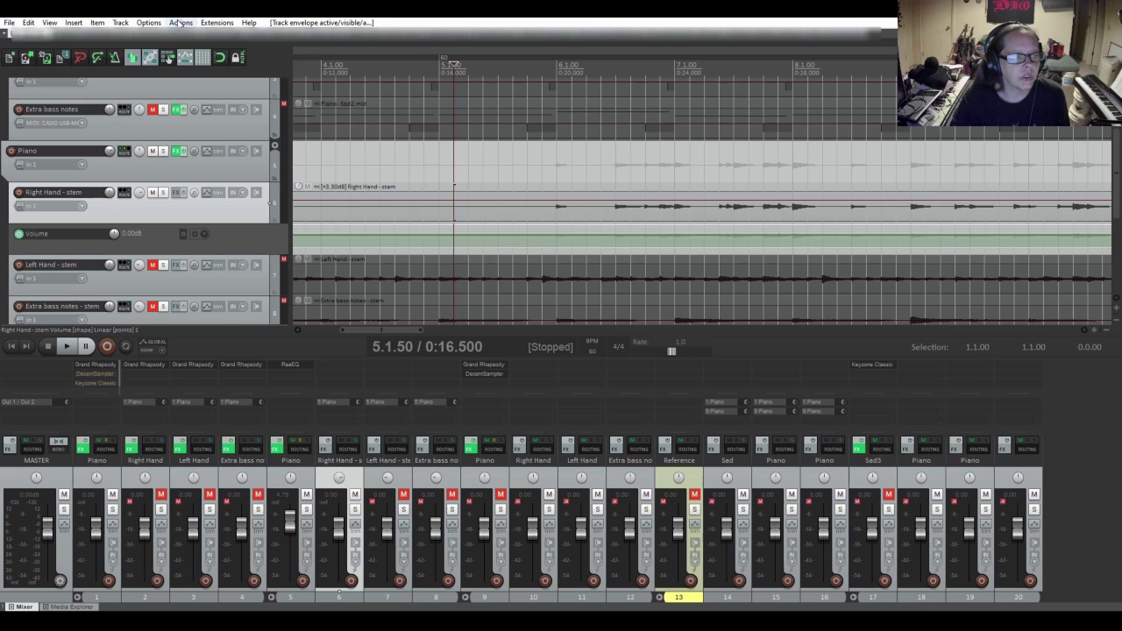
- Drag a time selection over the Right Hand - stem audio and trim it to 5.4.50–8.4.00
scroll(560, 176, down, 3)
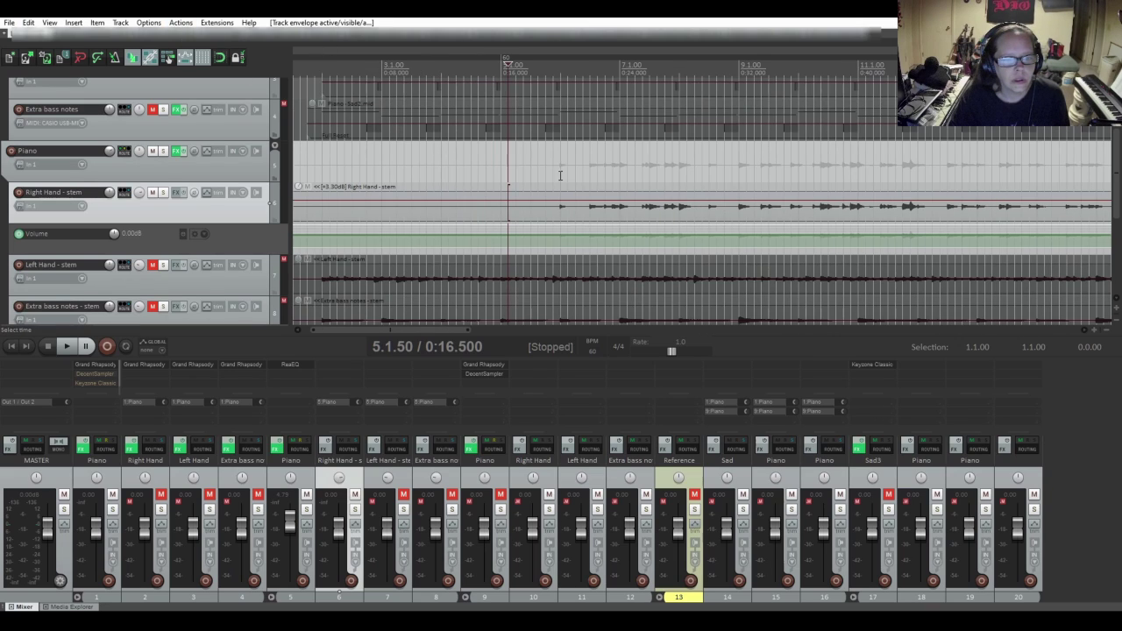
drag(552, 174, 729, 174)
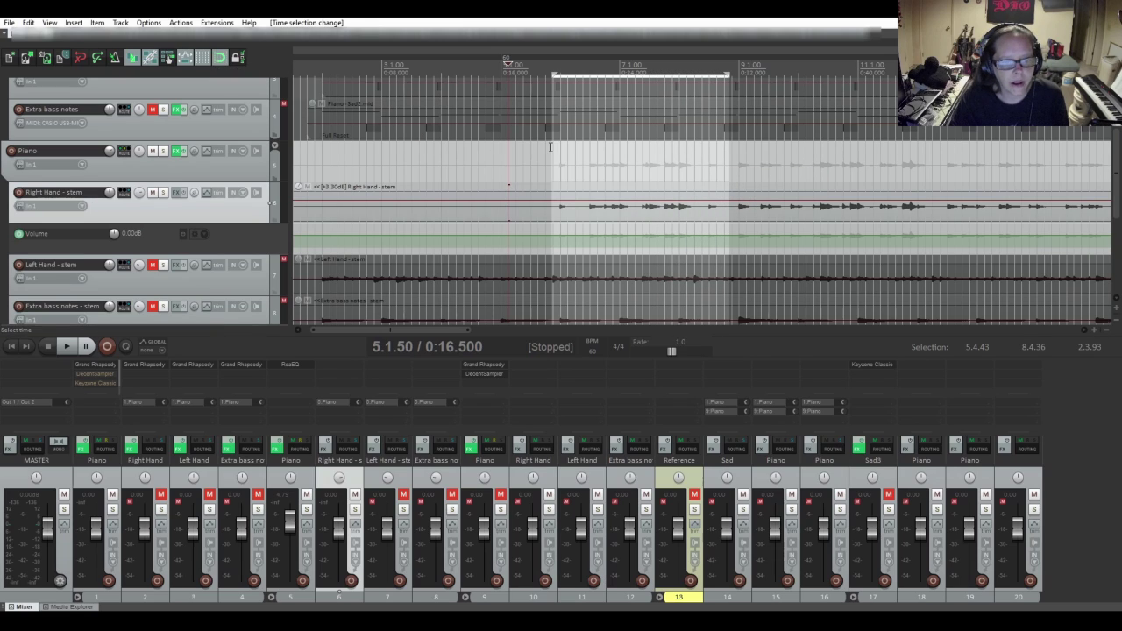
drag(554, 171, 558, 172)
drag(724, 188, 722, 188)
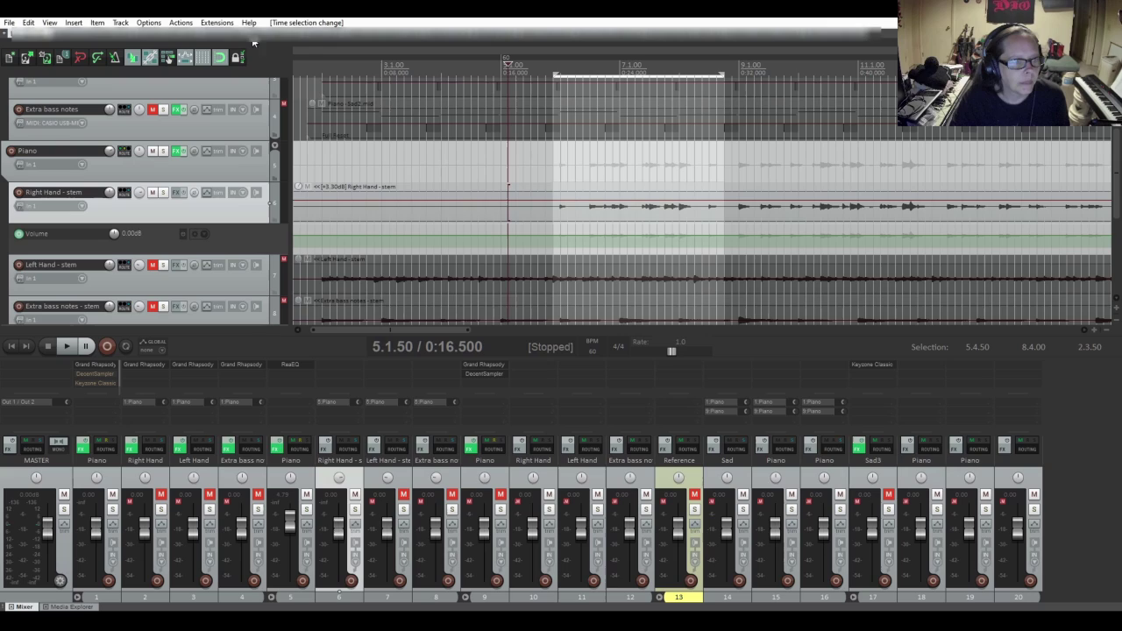
click(180, 22)
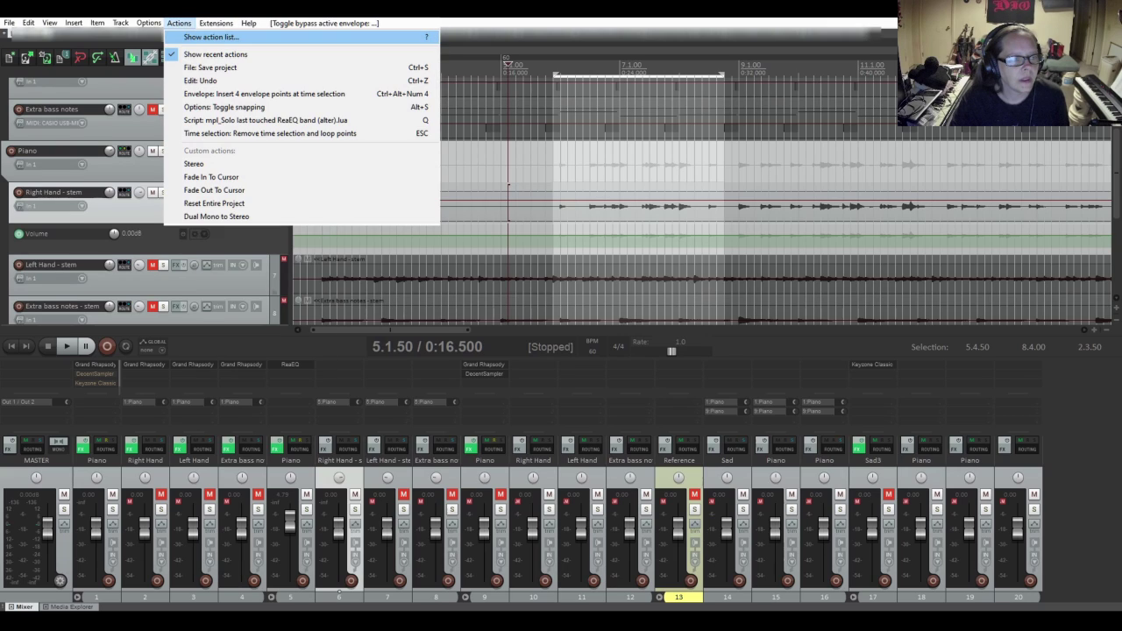
- Filter the action list for '4 poi' and delete the shortcut on 'Envelope: Insert 4 envelope points at time selection'
click(211, 36)
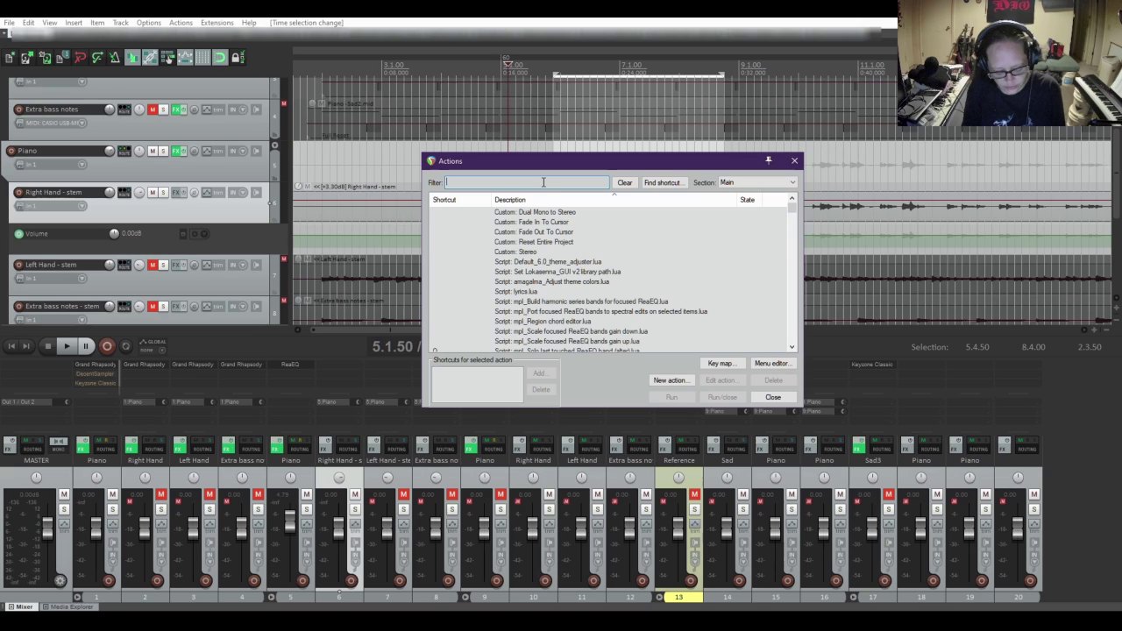
text(4 poi)
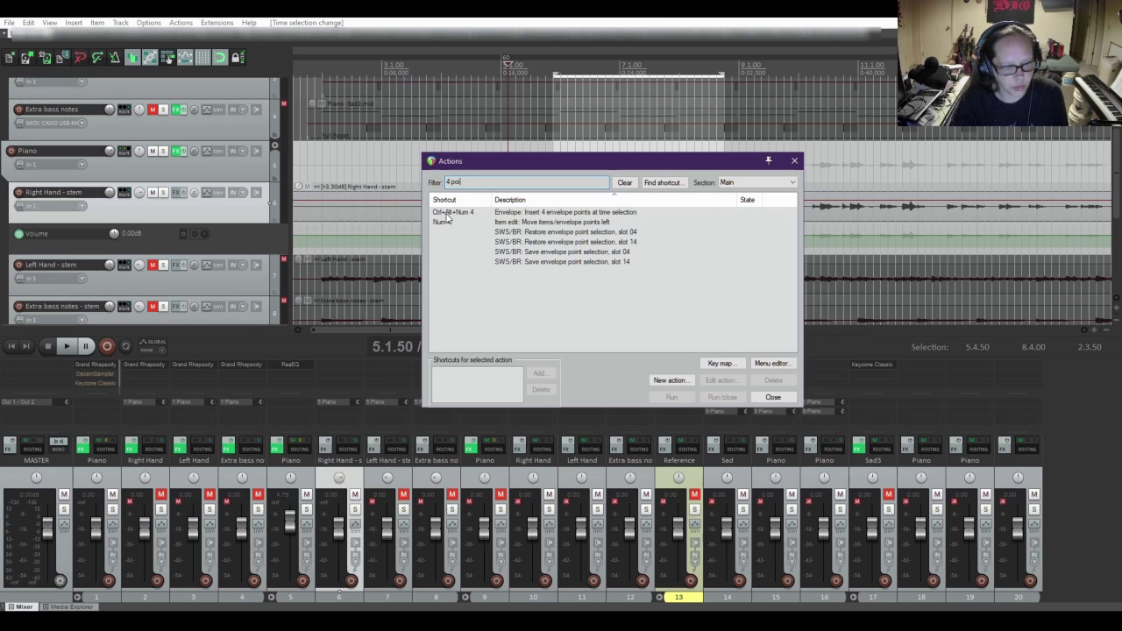
click(550, 213)
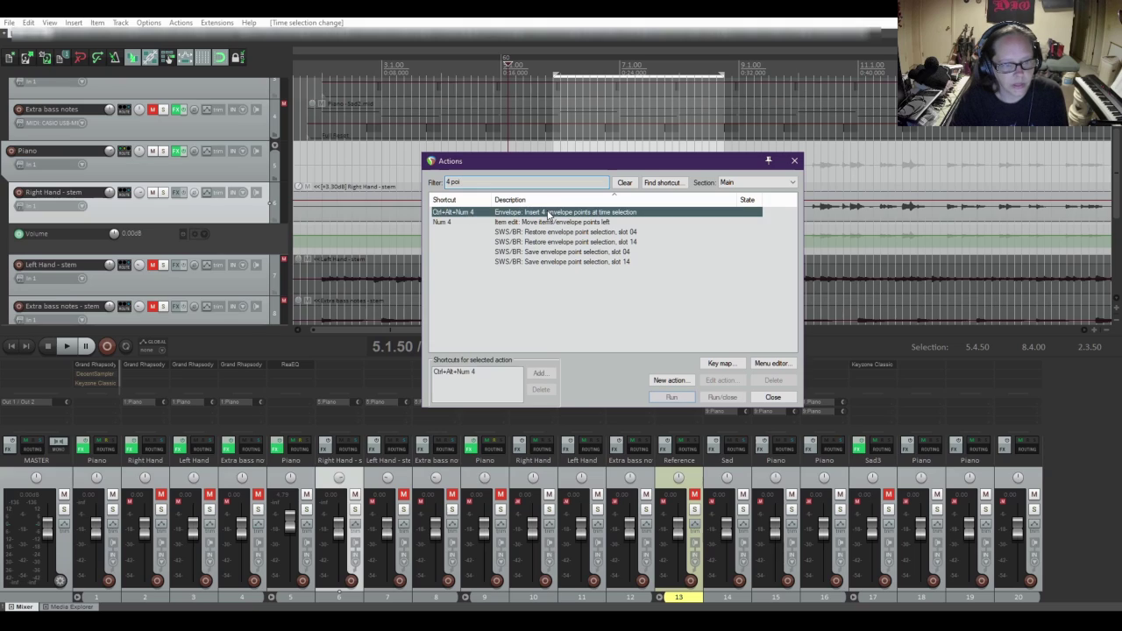
click(454, 372)
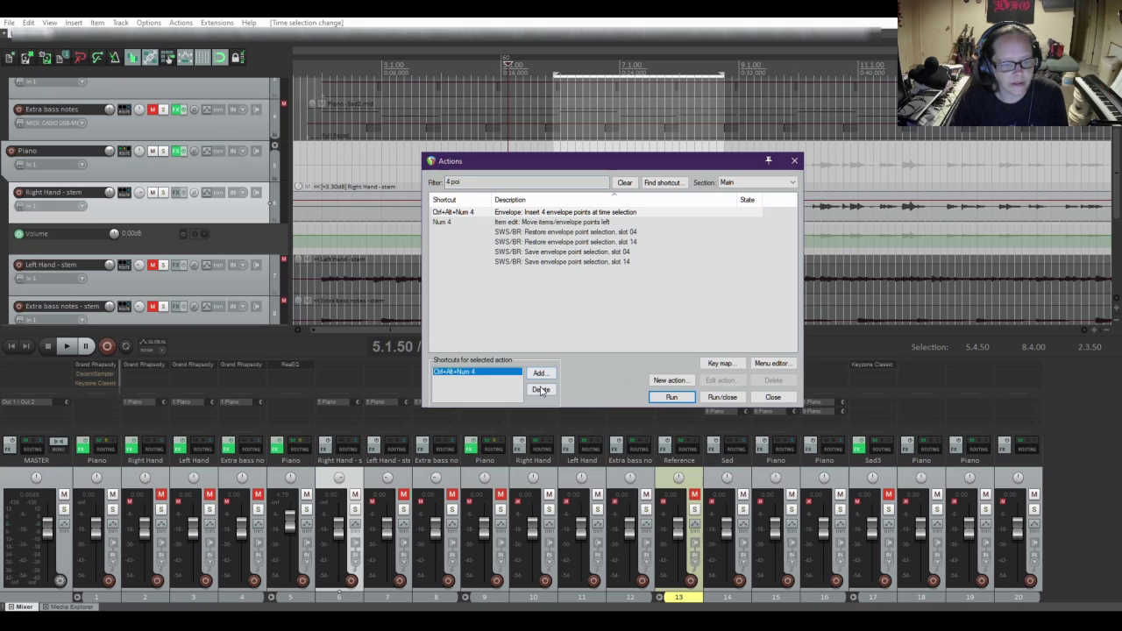
click(541, 390)
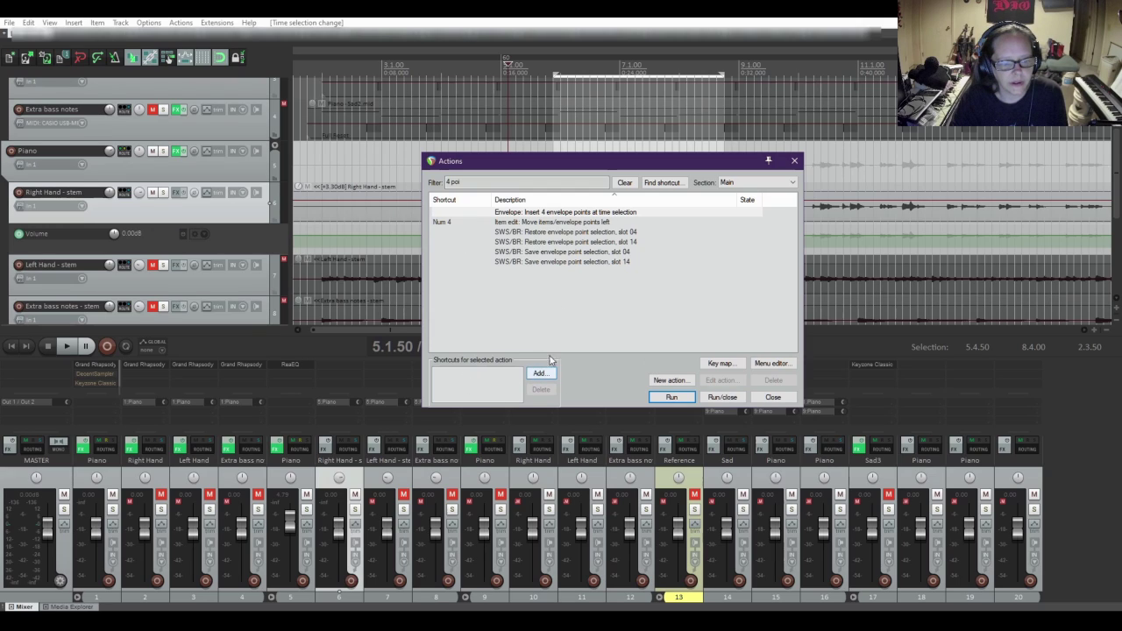
- Assign Ctrl+Alt+Num 4 as the shortcut for Insert 4 envelope points at time selection
click(553, 215)
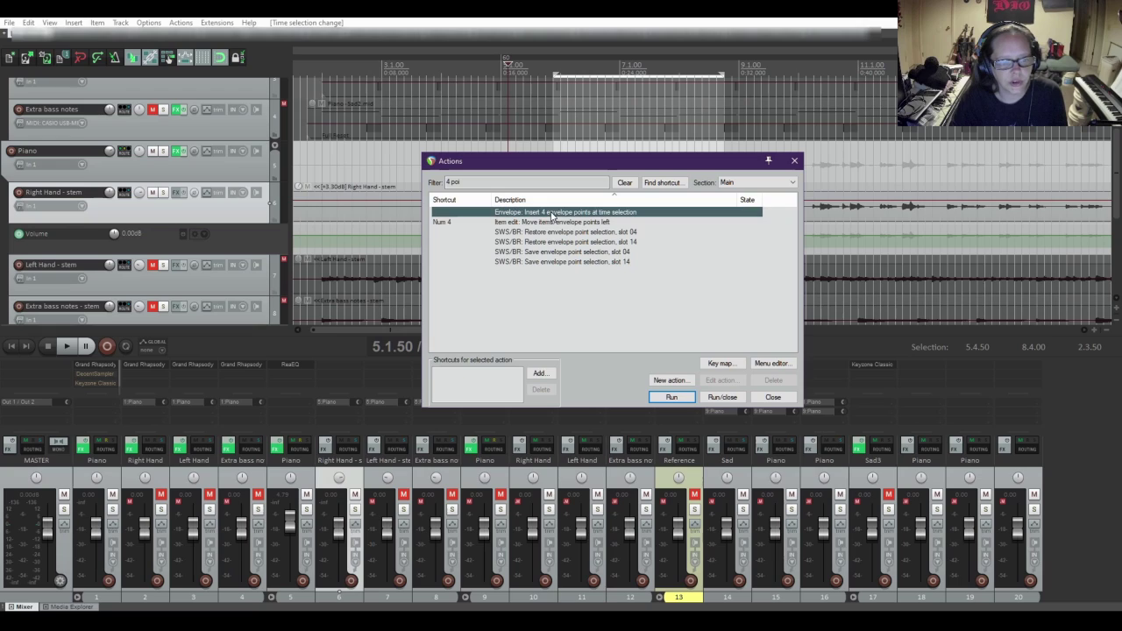
click(540, 374)
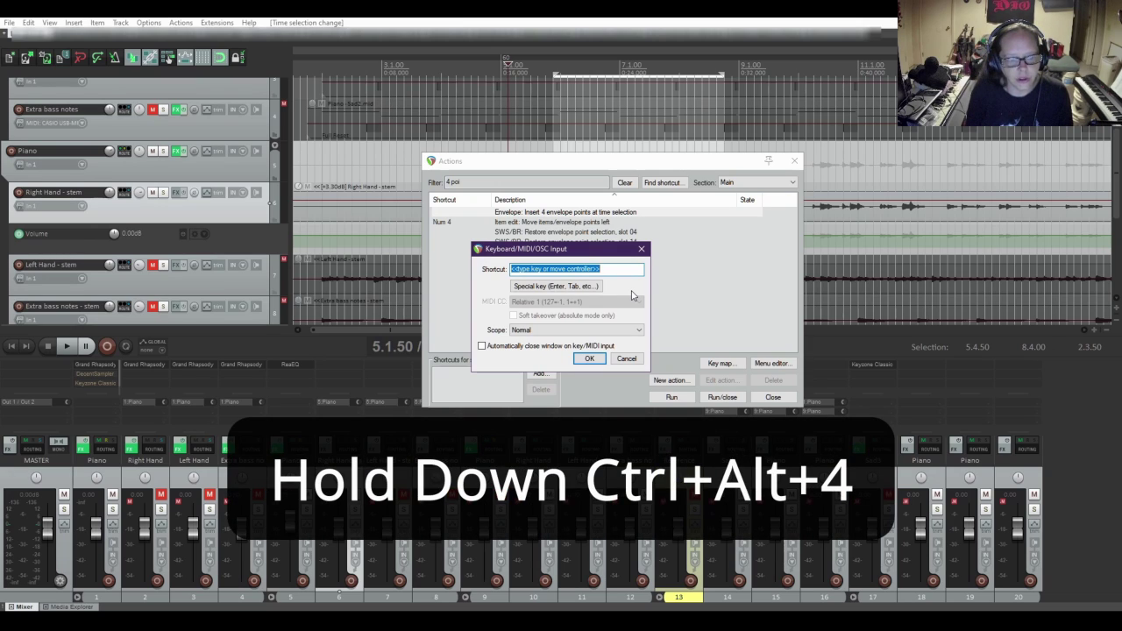
key(ctrl+alt+KP_4)
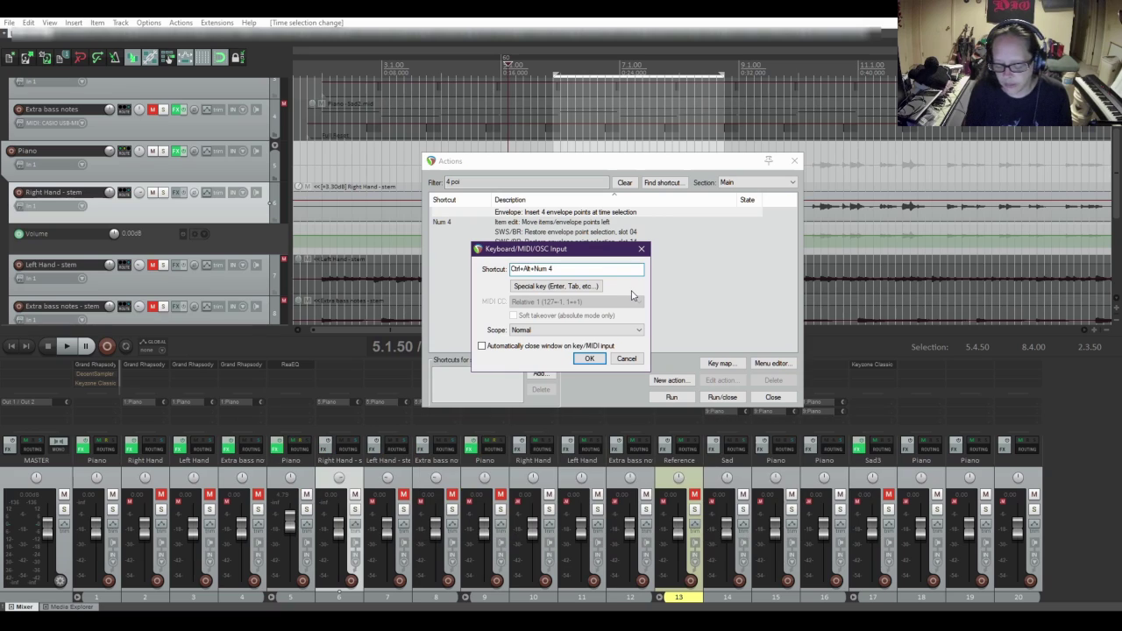
click(589, 358)
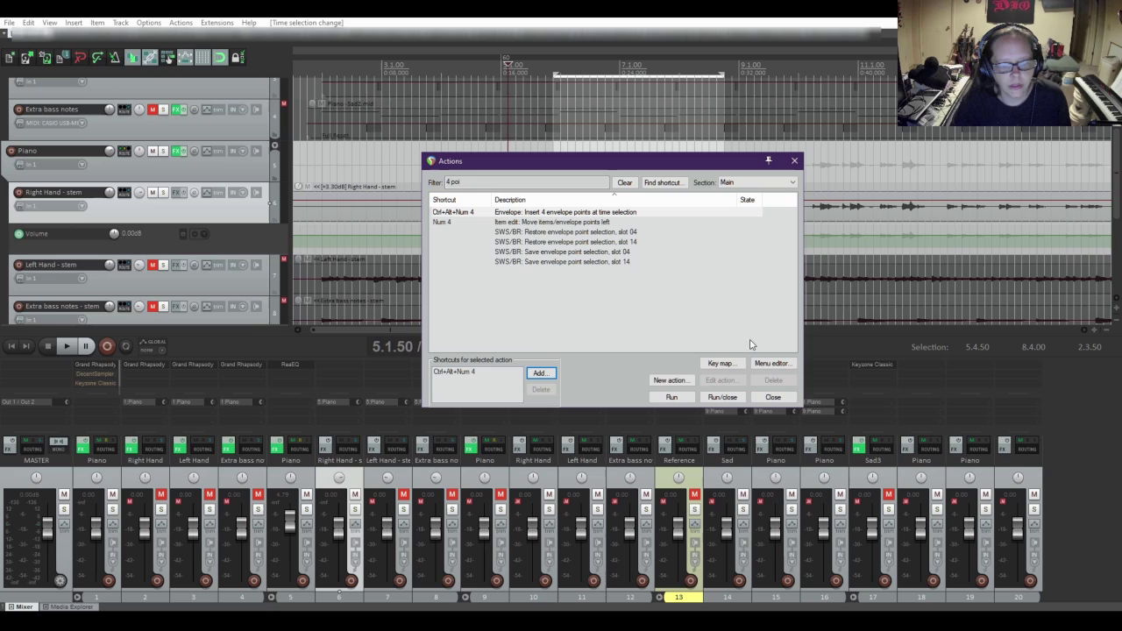
- Close the action list, insert four volume points at the selection and raise the middle to +15.6 dB
click(785, 399)
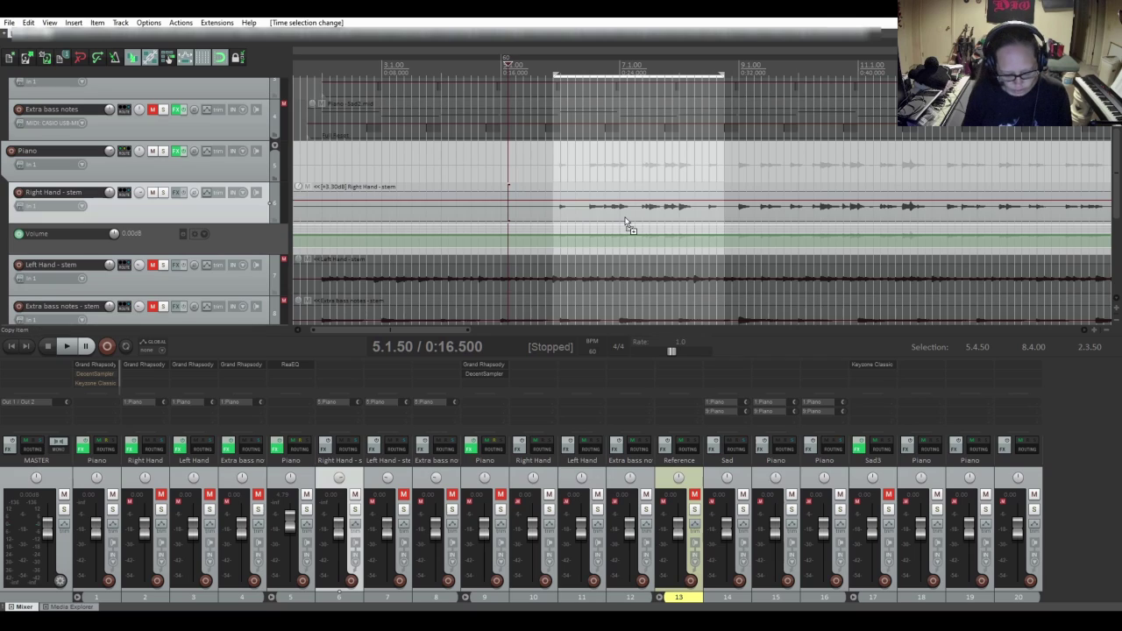
key(shift+i)
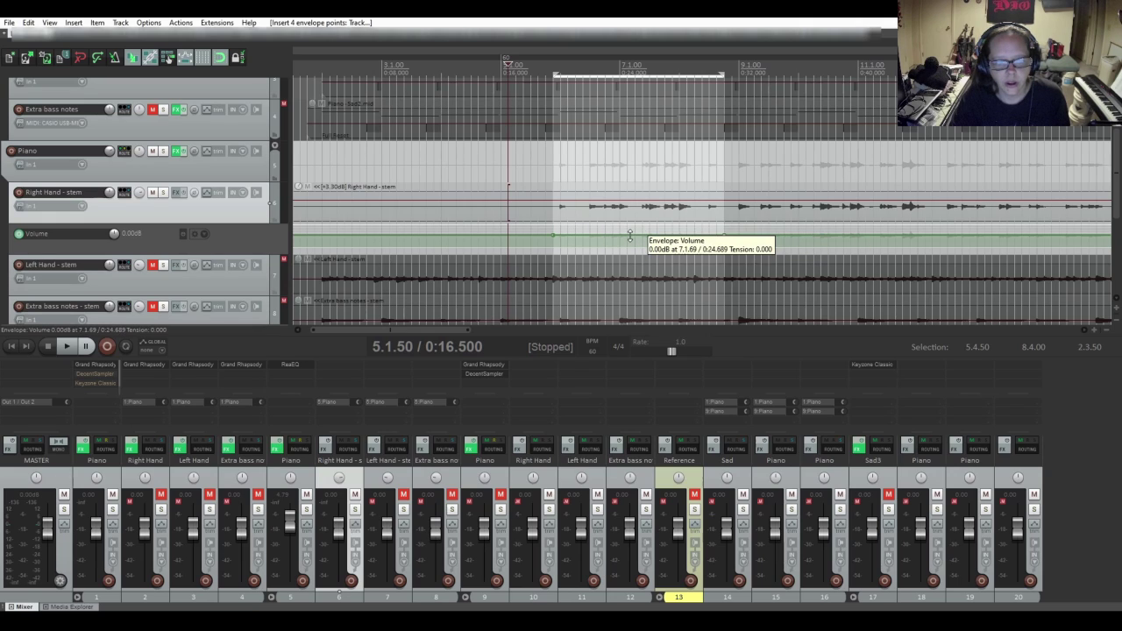
mouse_move(628, 236)
mouse_down()
mouse_move(634, 193)
mouse_move(632, 229)
mouse_up()
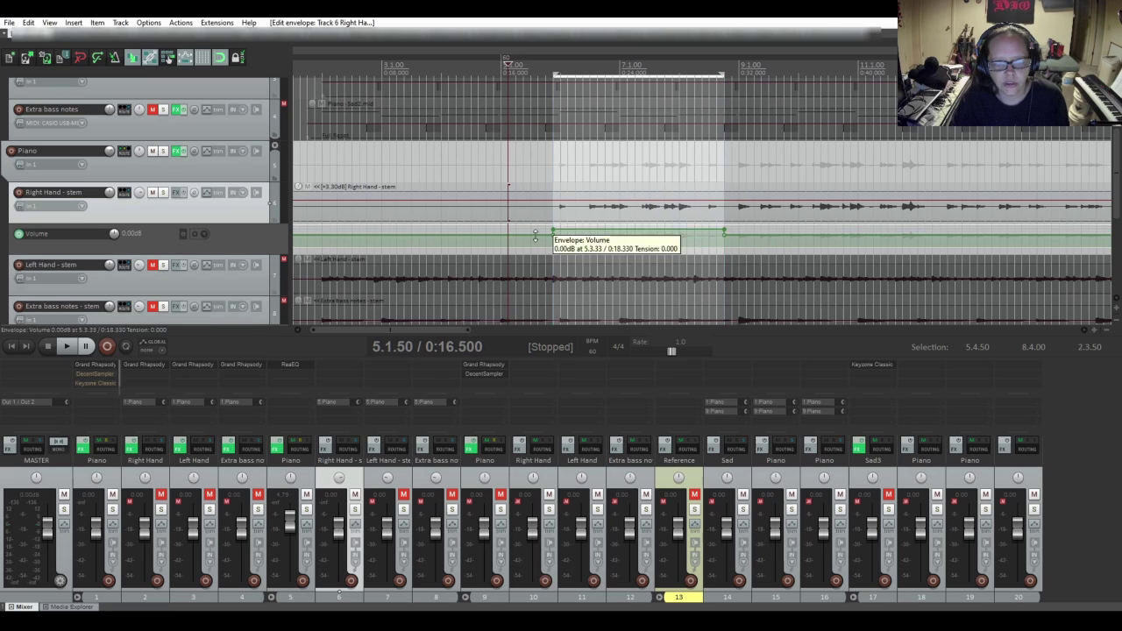
- Add three extra points along the raised volume section
click(589, 232)
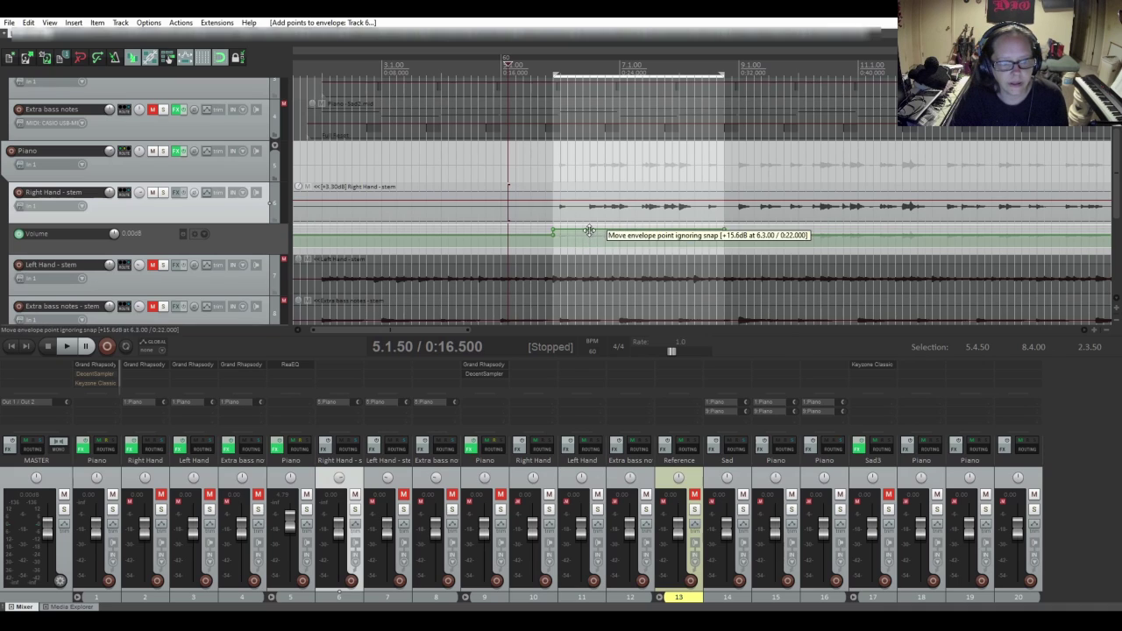
click(619, 231)
click(642, 231)
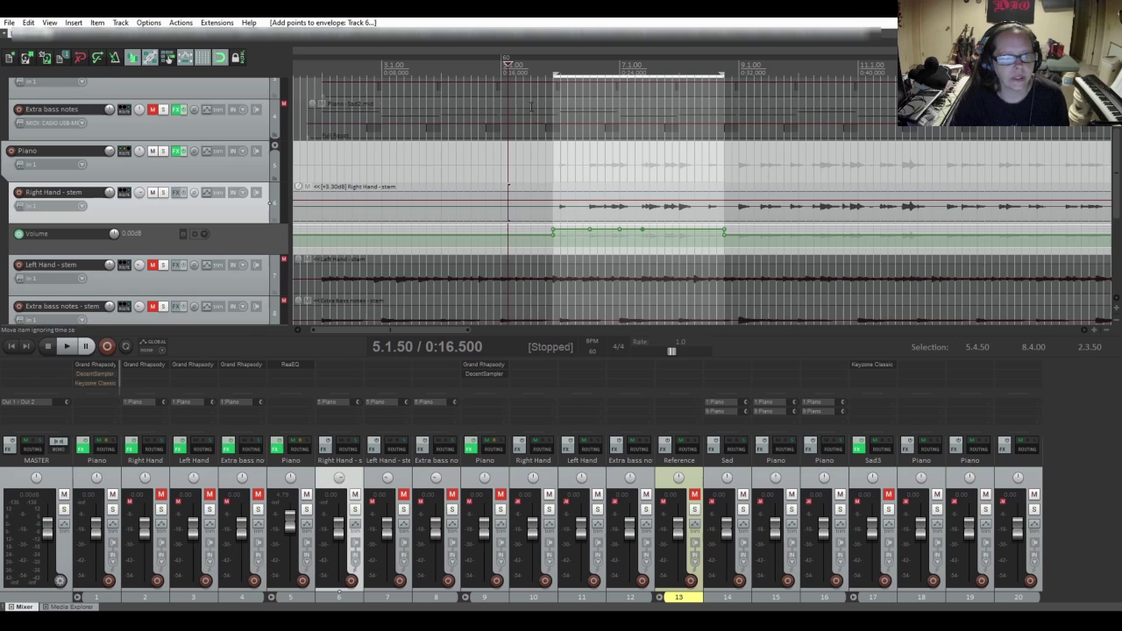
- In the action list, enter Ctrl+Alt+Num 4 as a new shortcut for the pandabot_ChordGun decrement scale tonic note script
click(182, 23)
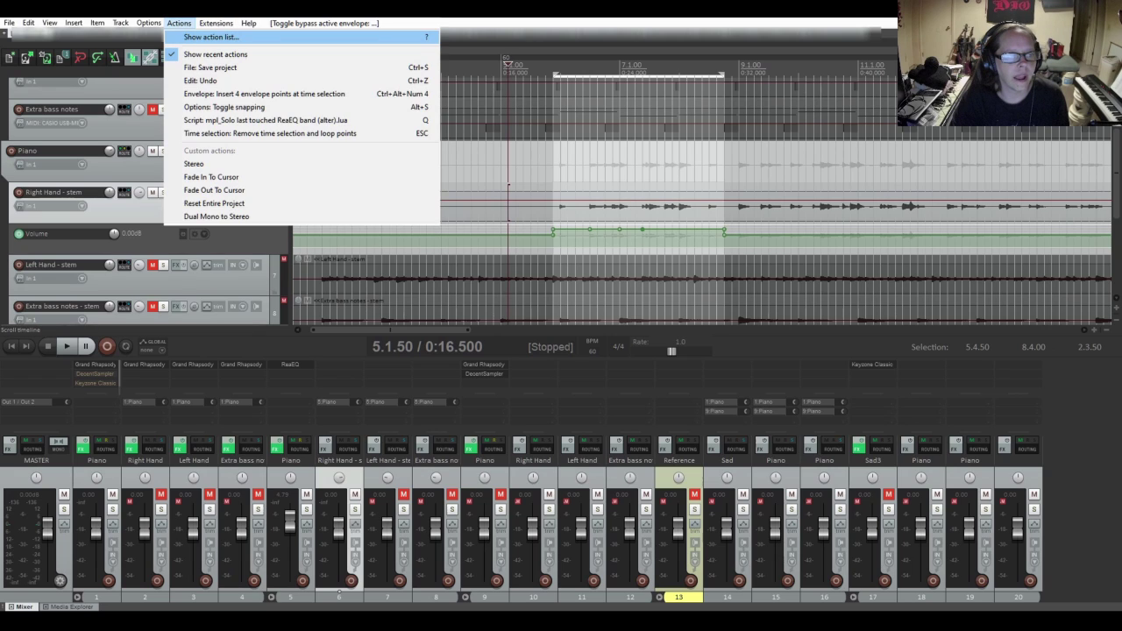
click(210, 37)
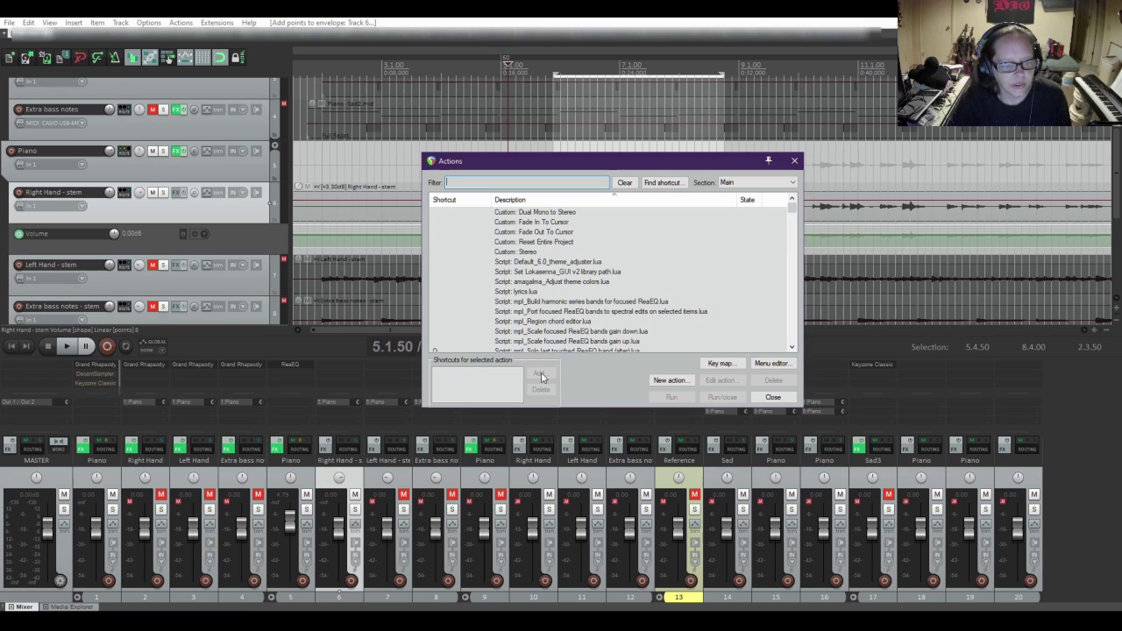
scroll(532, 276, down, 5)
click(532, 281)
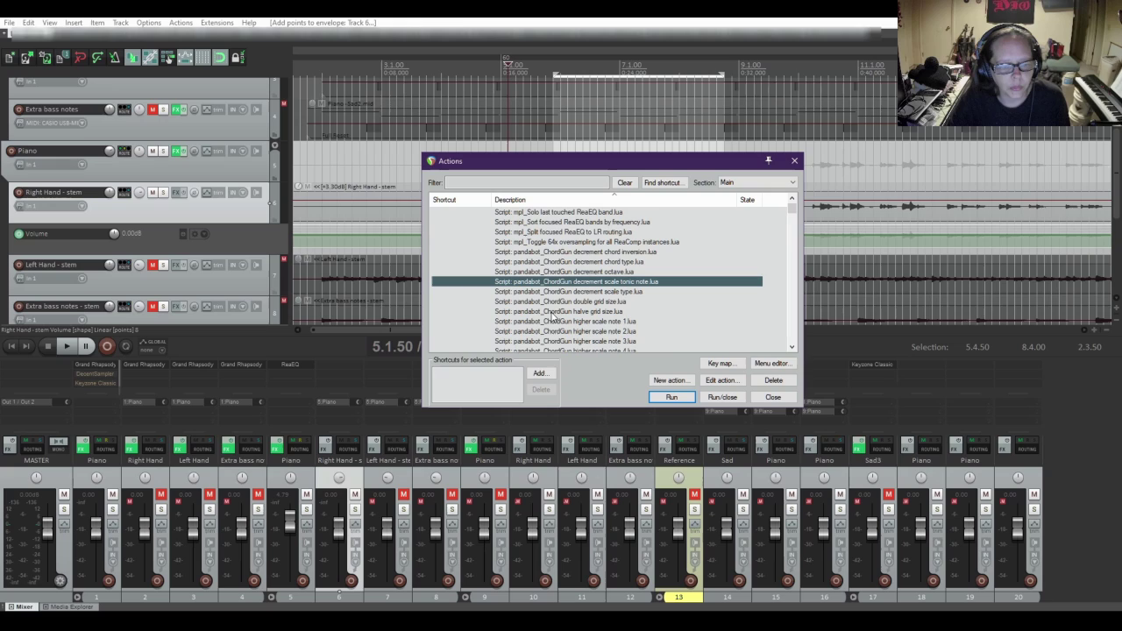
click(539, 373)
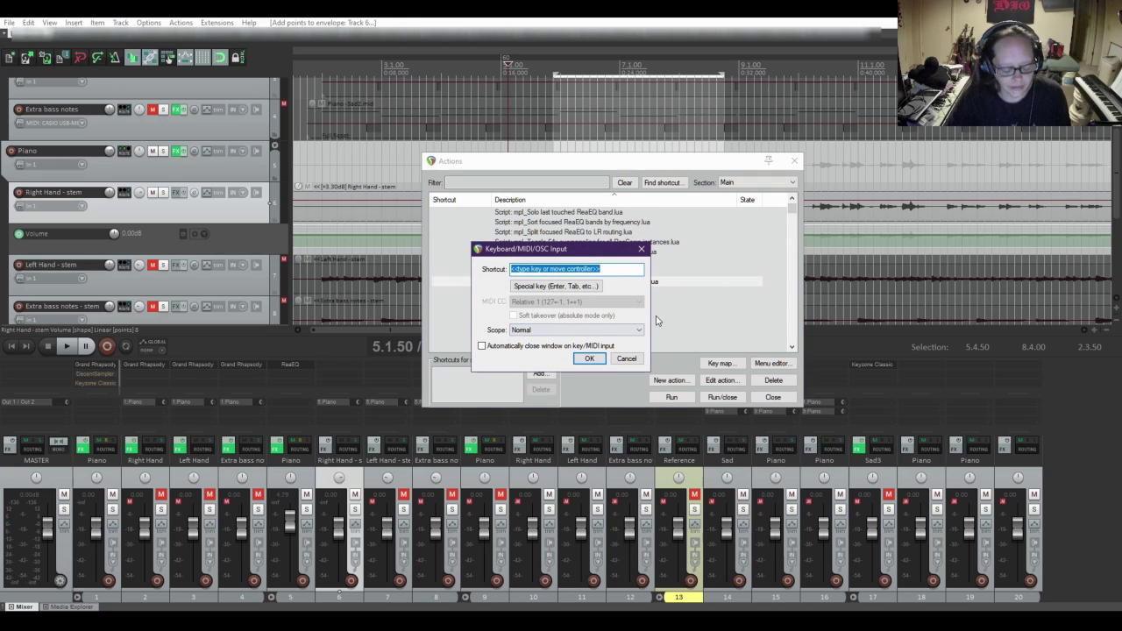
key(ctrl+alt+KP_4)
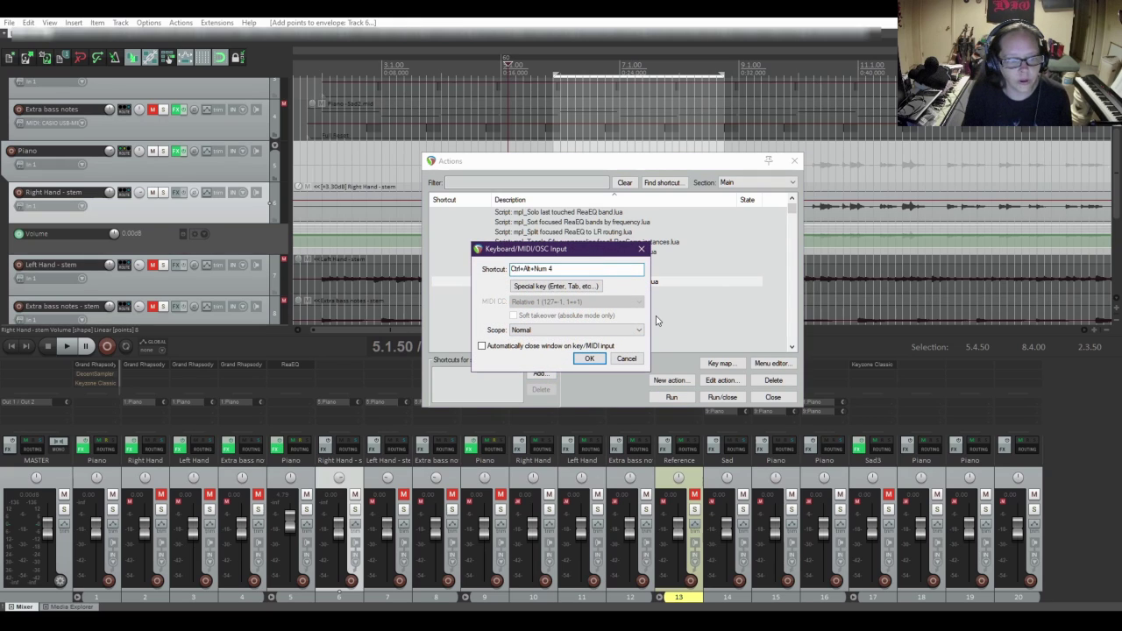
- Decline the override so Ctrl+Alt+Num 4 stays on Insert 4 envelope points
click(589, 359)
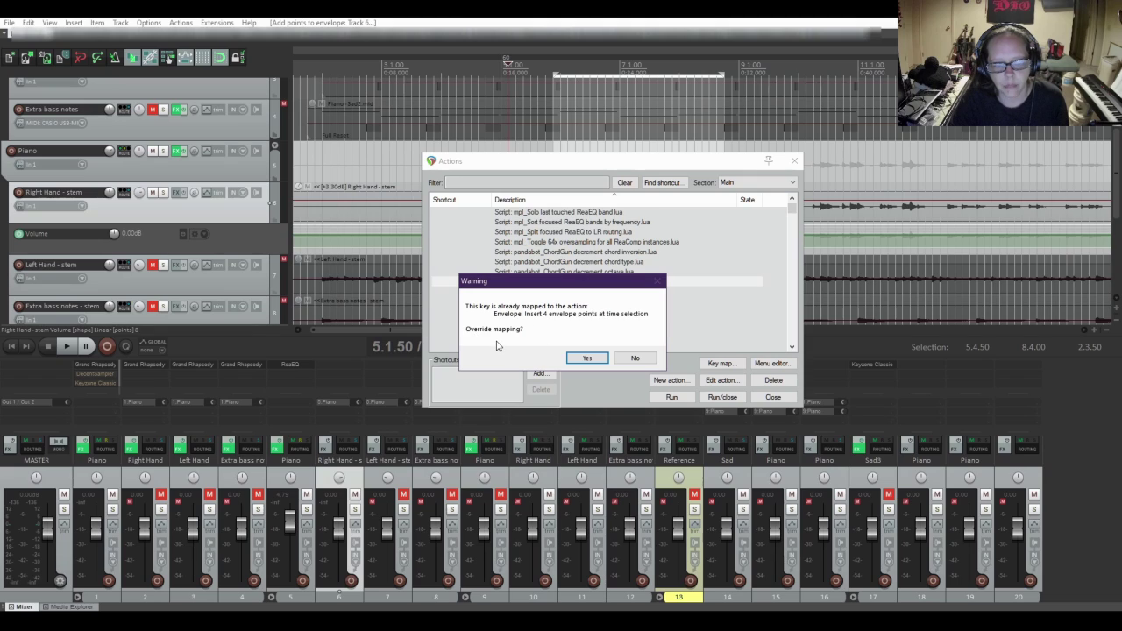
click(635, 359)
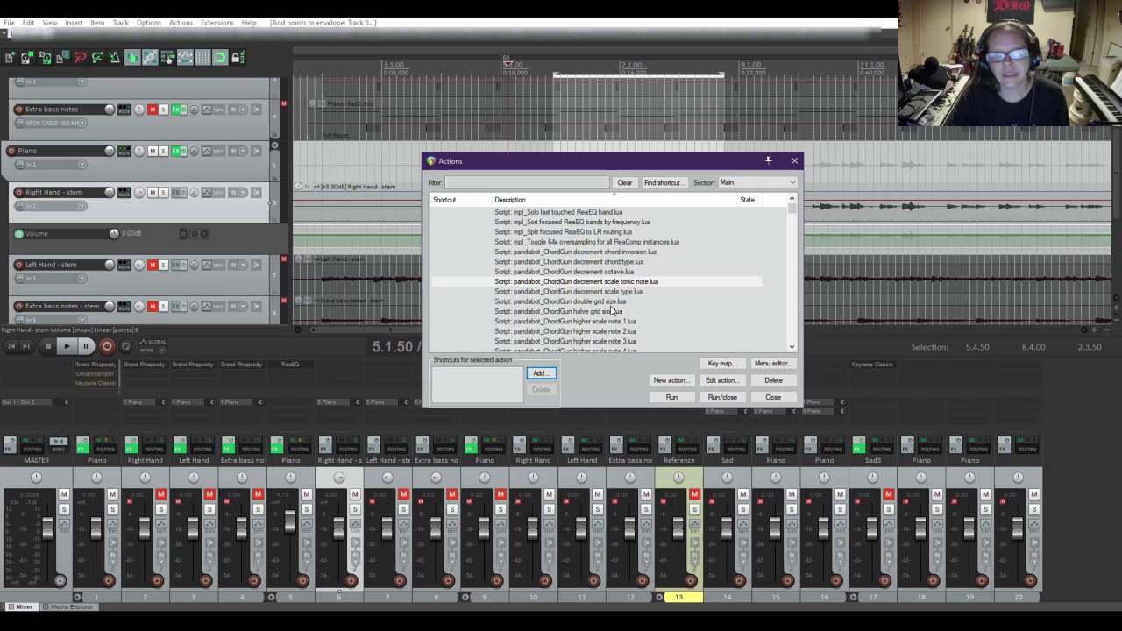